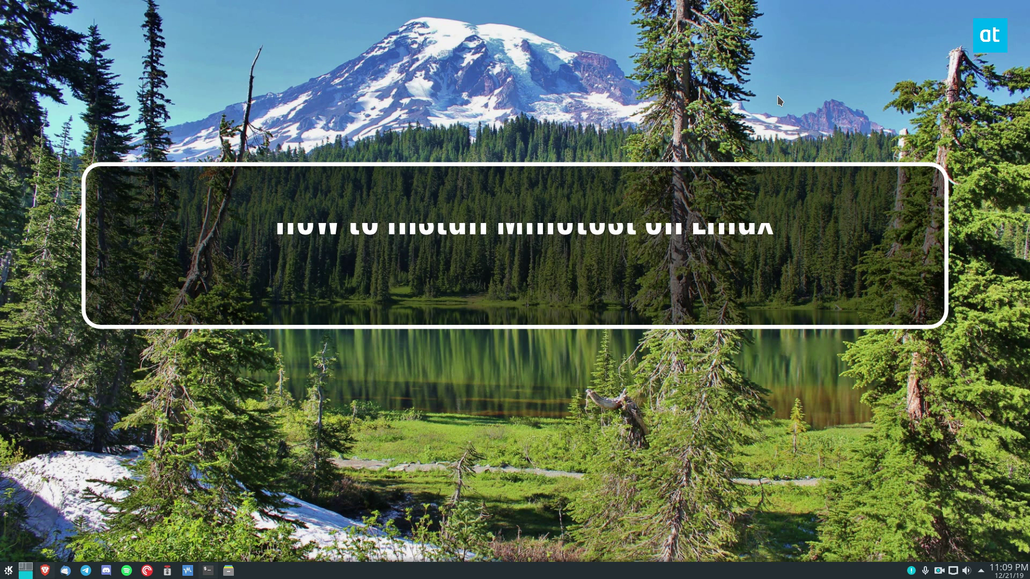
# - Launch Konsole from the application launcher and move its window near the desktop centre
pyautogui.press('super')
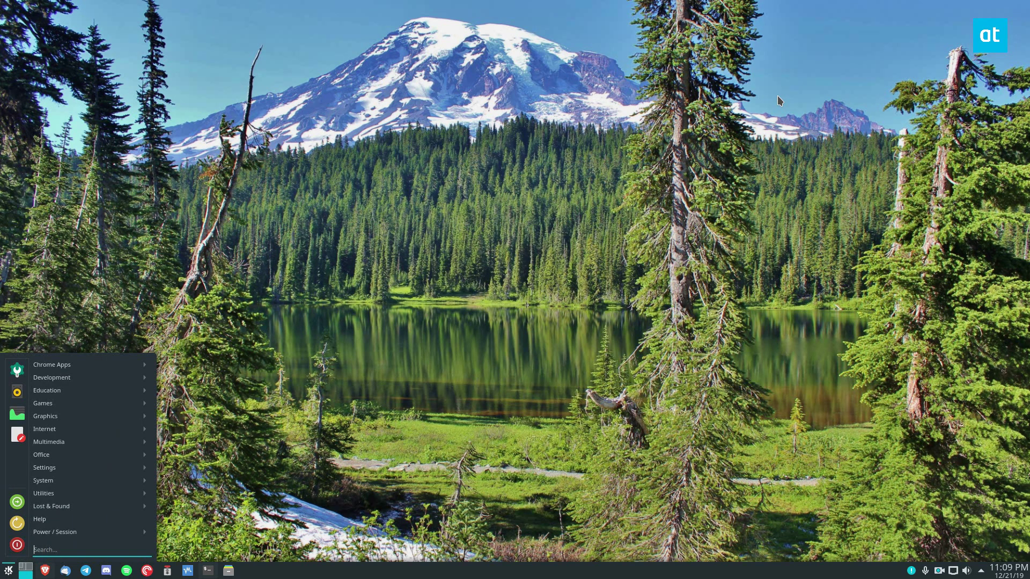
pyautogui.write('min')
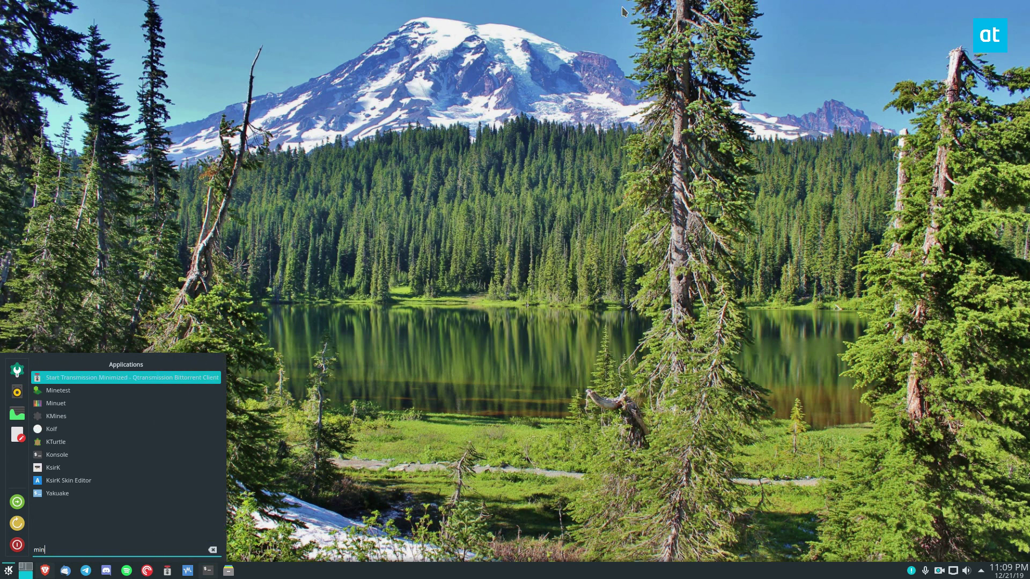
pyautogui.click(81, 454)
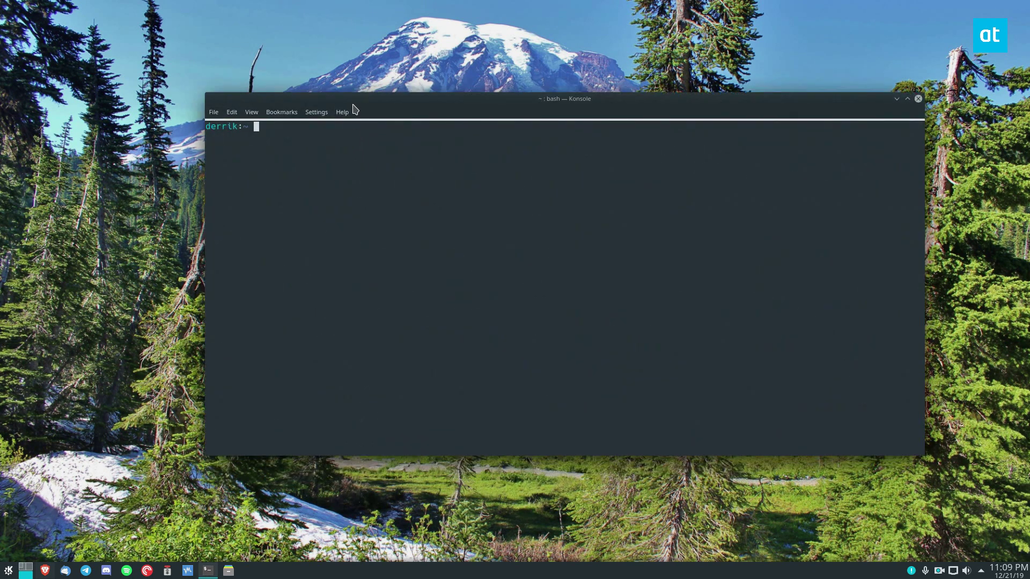
pyautogui.moveTo(354, 100)
pyautogui.mouseDown()
pyautogui.moveTo(294, 193)
pyautogui.moveTo(320, 118)
pyautogui.mouseUp()
pyautogui.write('flat')
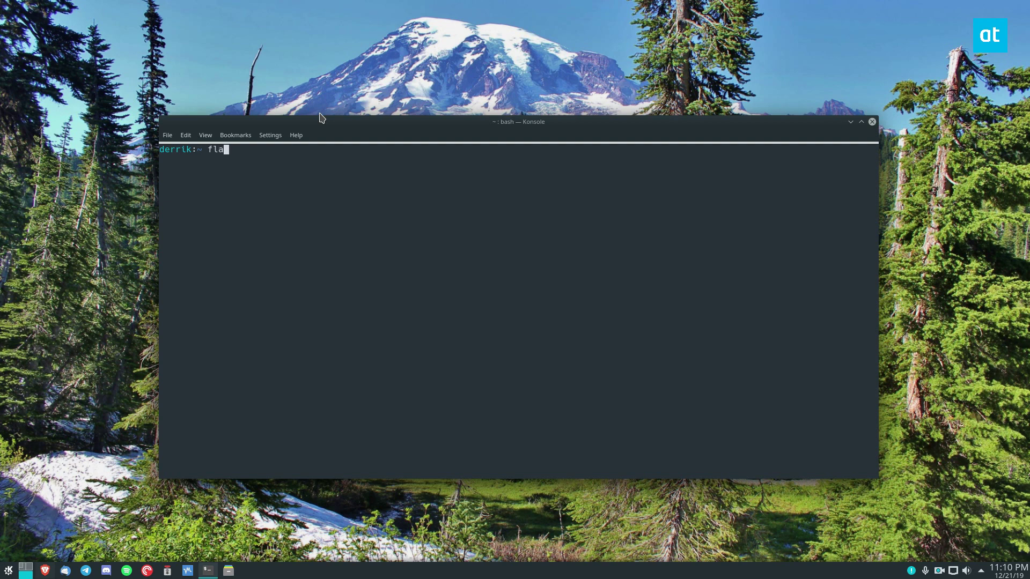
# - Search flatpak for minetest and build a sudo flatpak install command for net.minetest.Minetest
pyautogui.press('Tab')
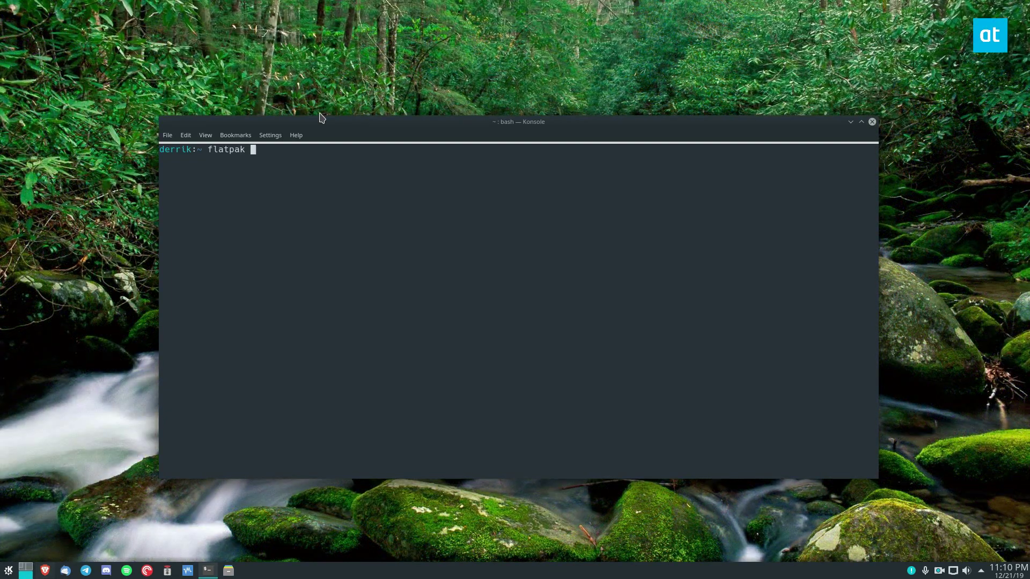
pyautogui.write('search minetest')
pyautogui.press('Return')
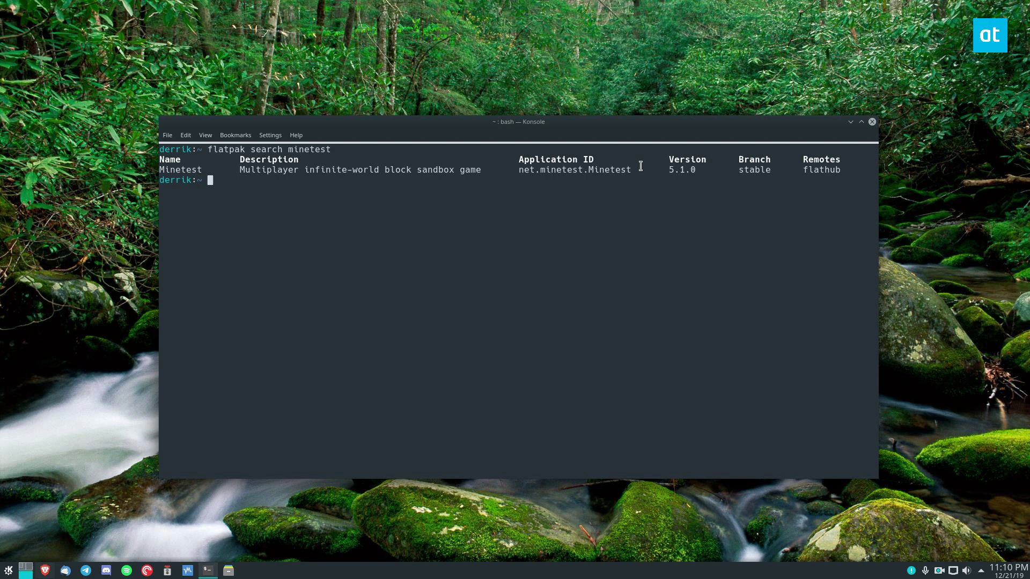
pyautogui.moveTo(640, 166); pyautogui.dragTo(518, 171)
pyautogui.rightClick(518, 170)
pyautogui.write('sudo')
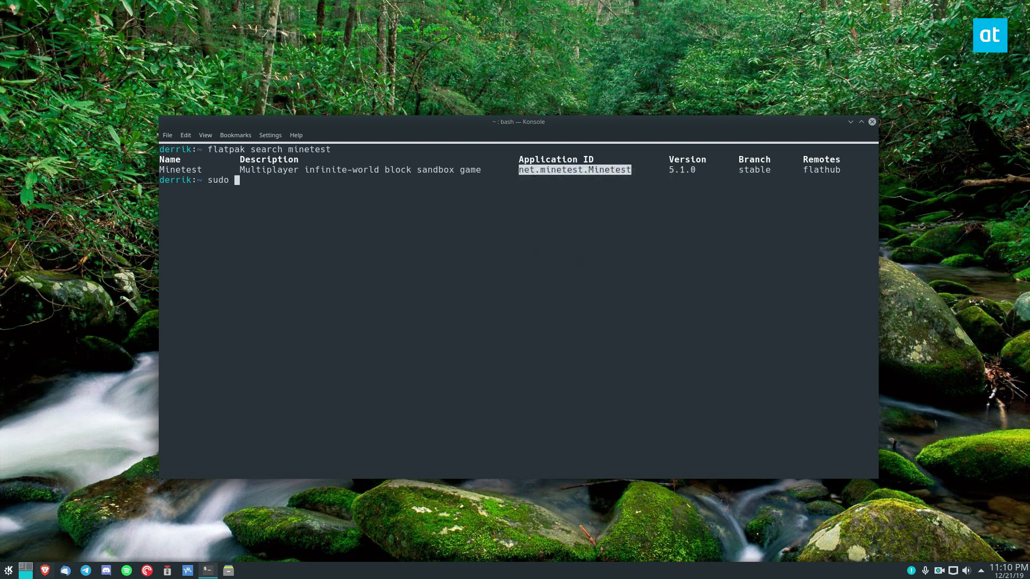
pyautogui.write('flatpak install')
pyautogui.write('net.minetest.Minetest')
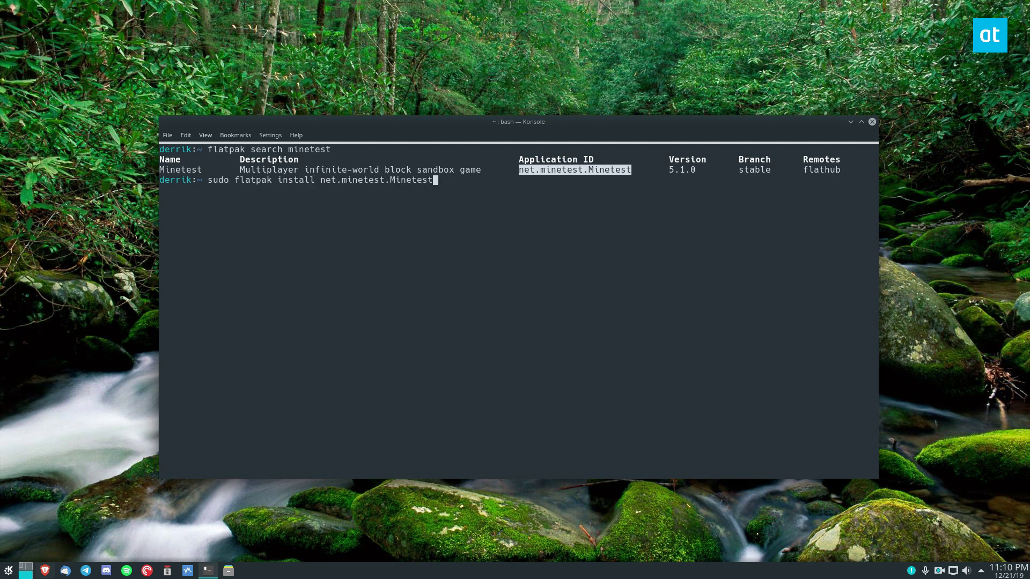
# - Install Minetest, then launch it with 'flatpak run net.minetest.Minetest' and centre its window
pyautogui.press('Return')
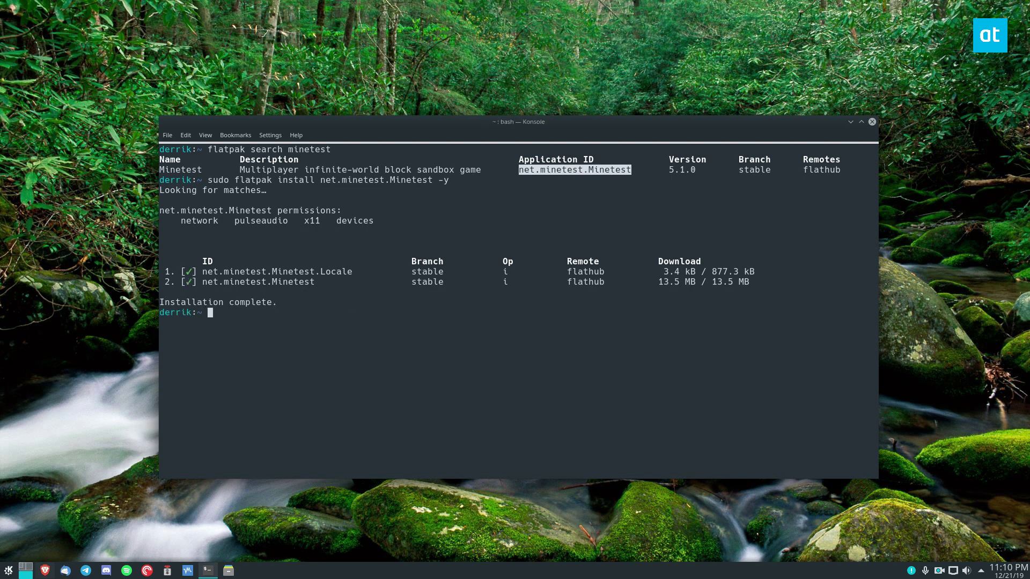
pyautogui.rightClick(563, 176)
pyautogui.click(583, 182)
pyautogui.click(276, 310)
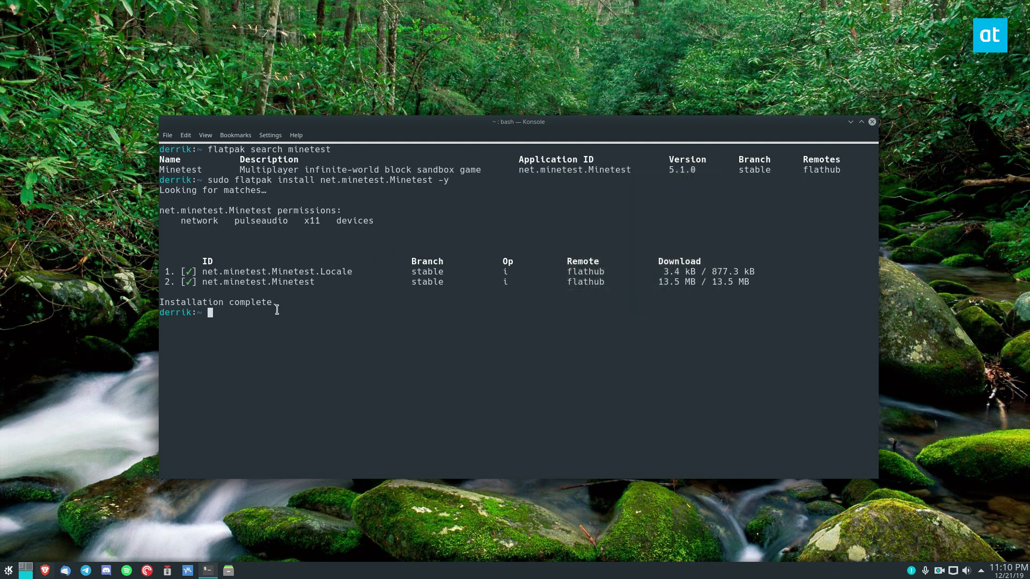
pyautogui.write('flatpak run')
pyautogui.write('net.minetest.Minetest')
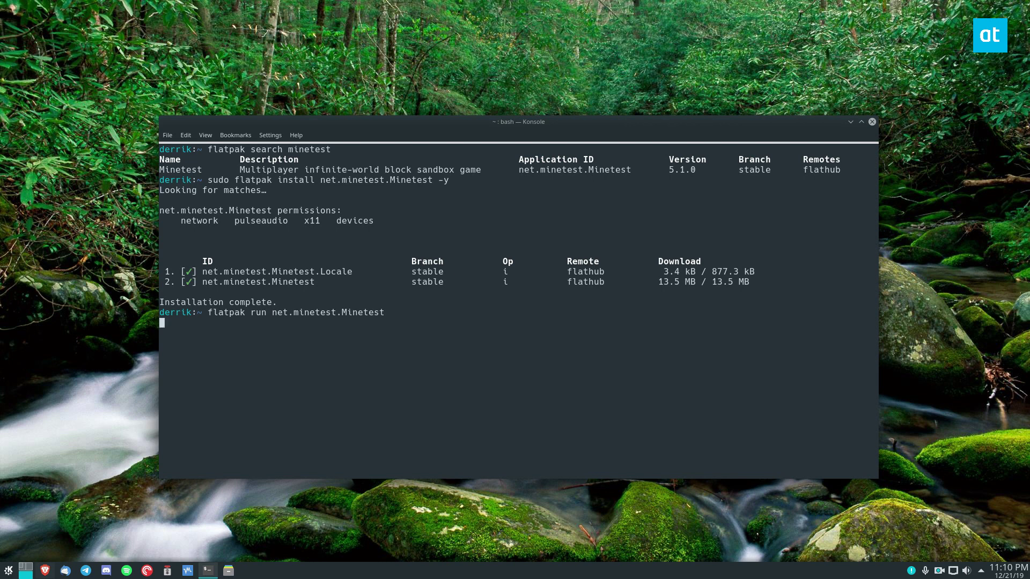
pyautogui.moveTo(386, 7); pyautogui.dragTo(627, 78)
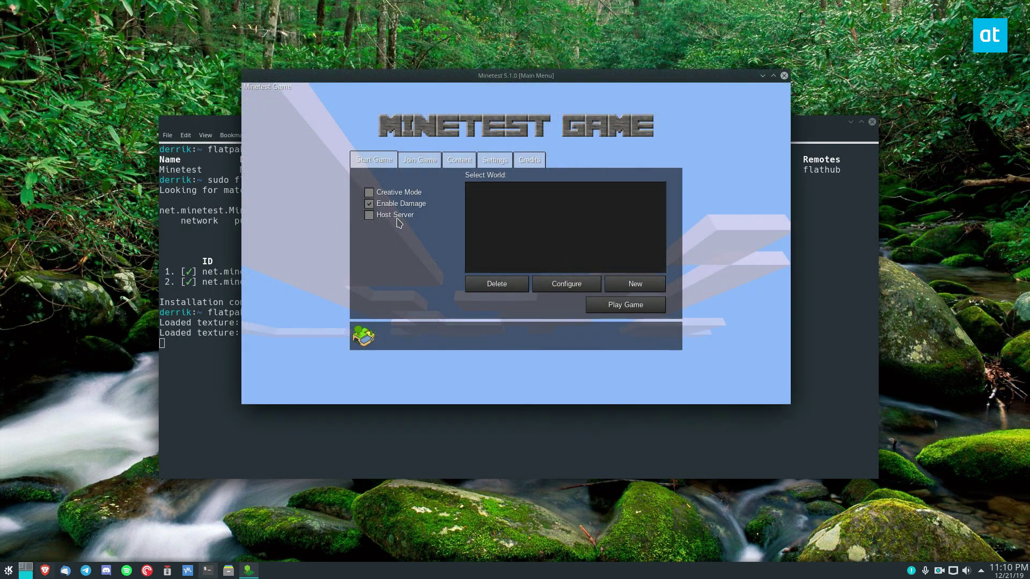
# - Create a new world from the Start Game tab and start playing it
pyautogui.click(631, 285)
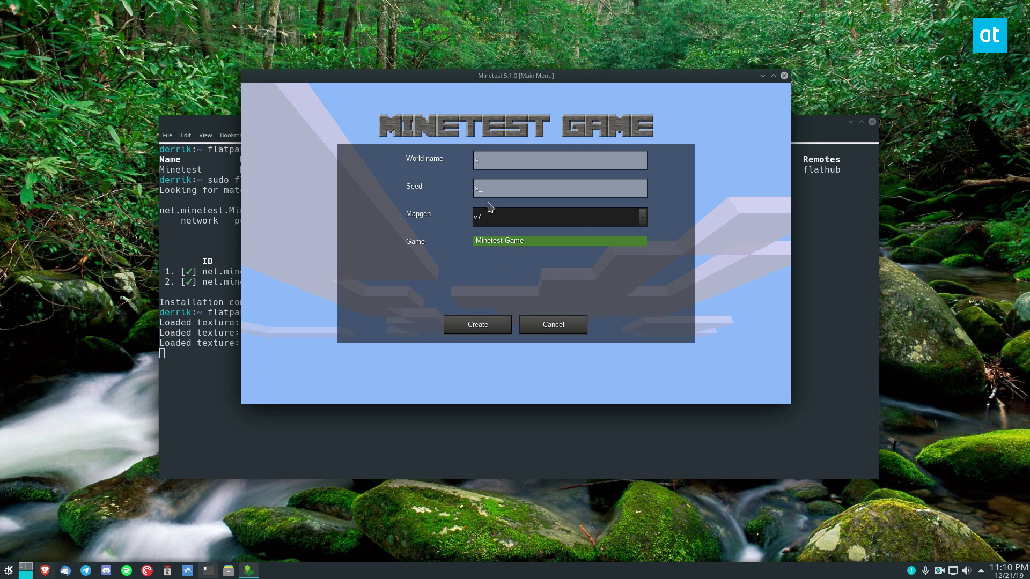
pyautogui.click(483, 322)
pyautogui.click(611, 297)
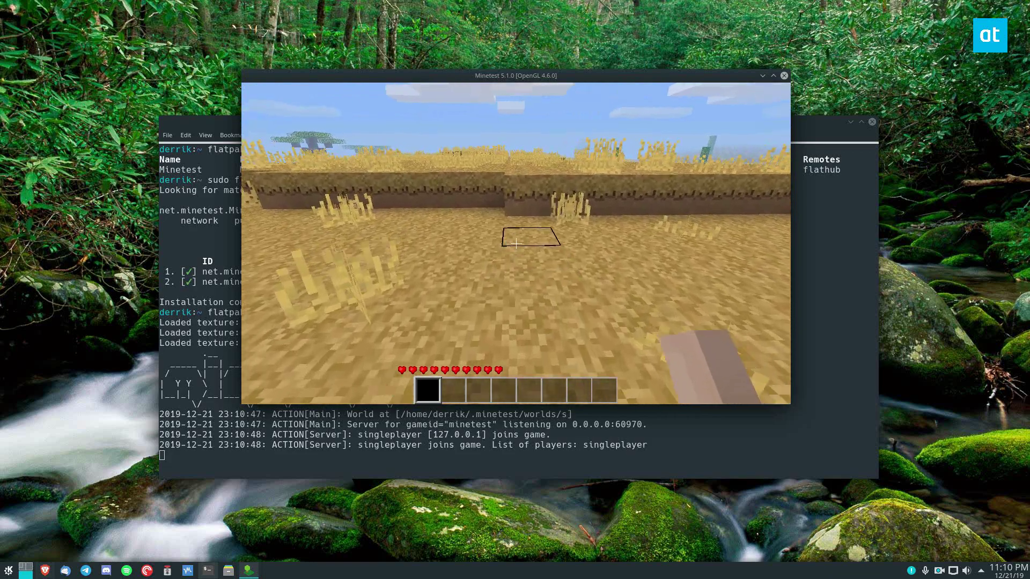
# - Walk forward over the sand blocks toward the cacti and small house
pyautogui.press('w')
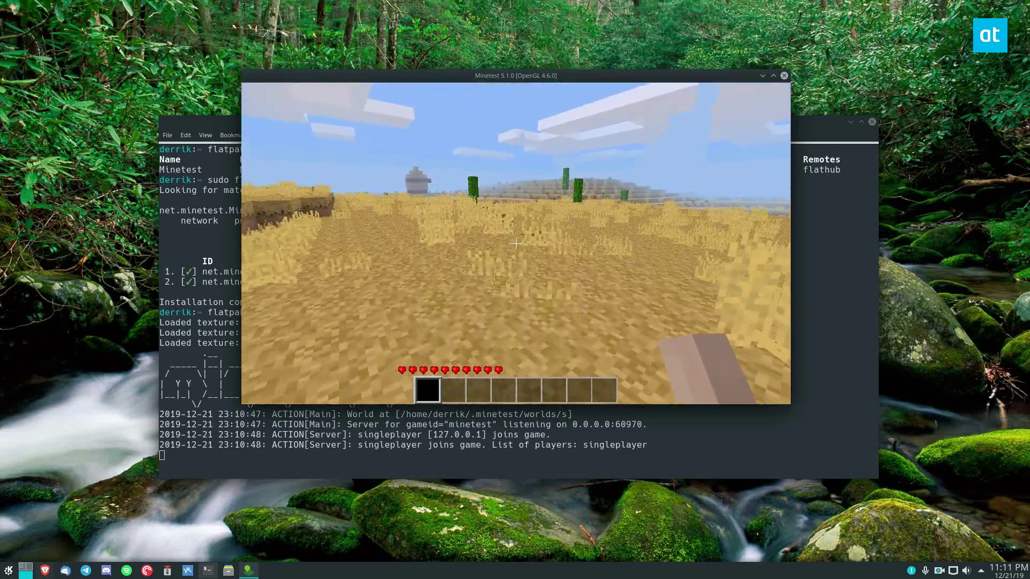
pyautogui.press('w')
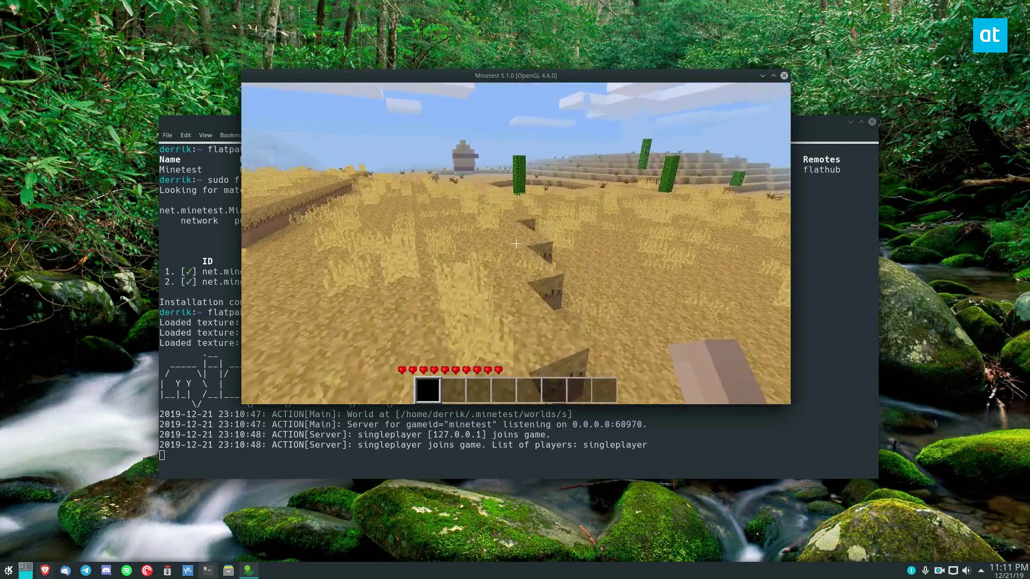
pyautogui.press('w')
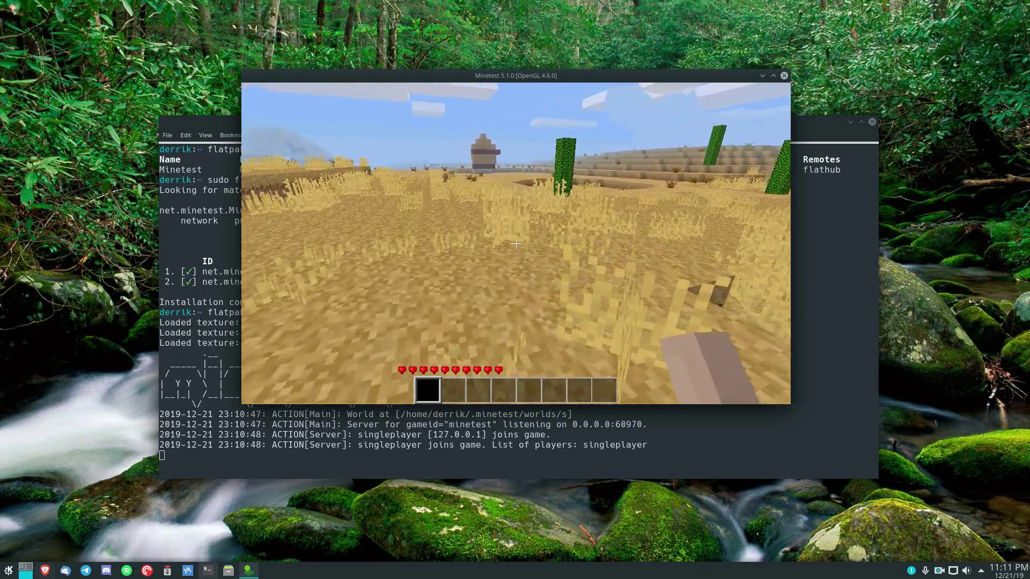